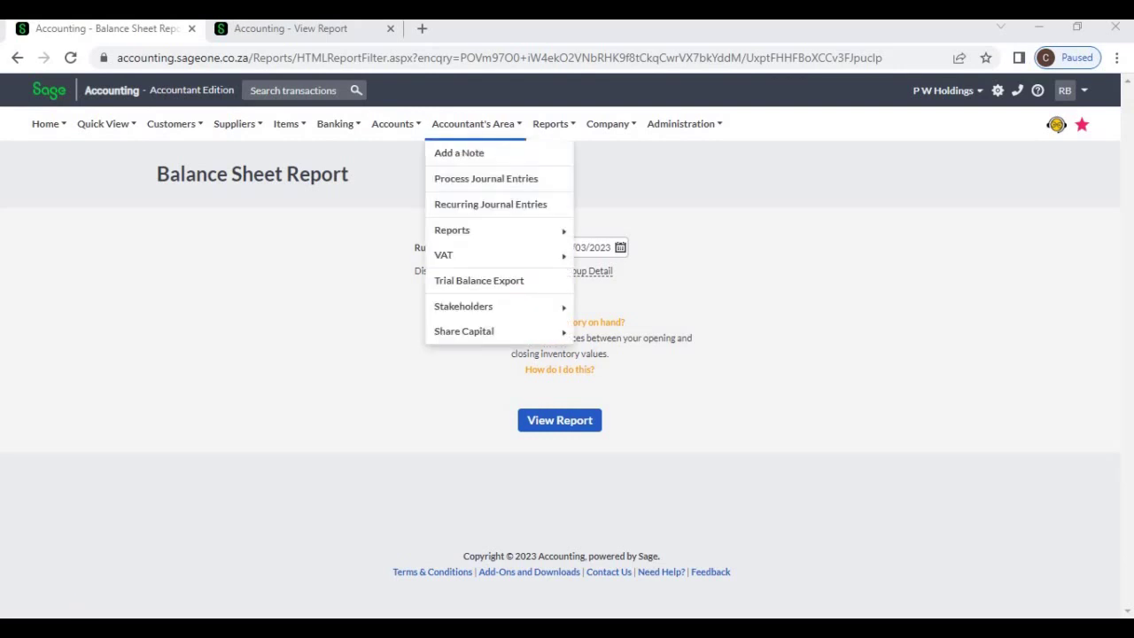
mouse_move(452, 230)
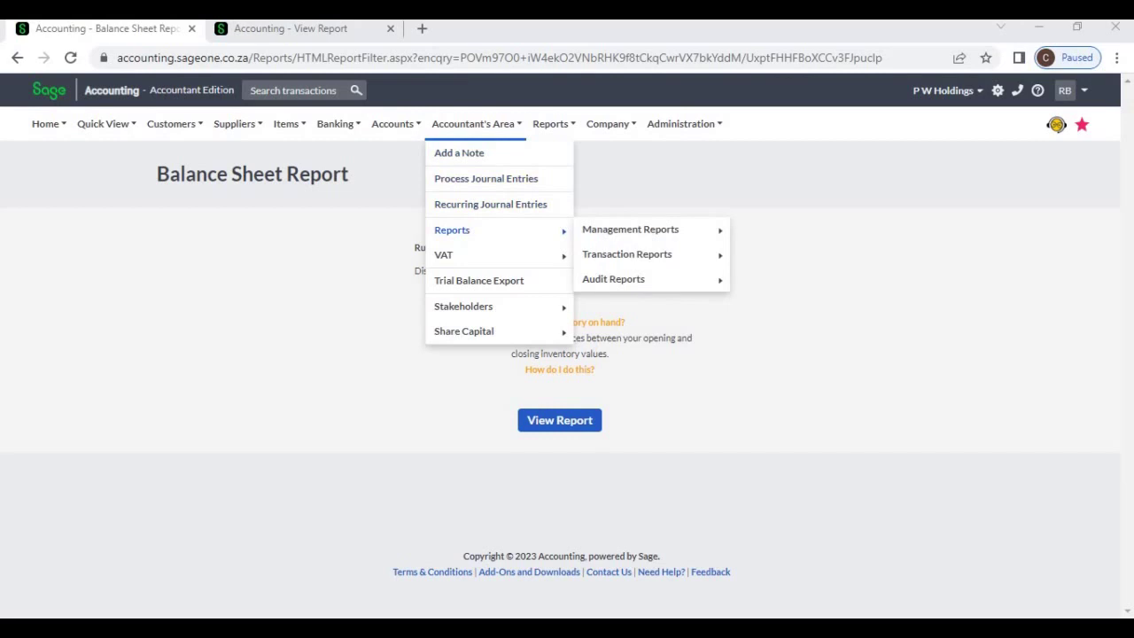
mouse_move(630, 228)
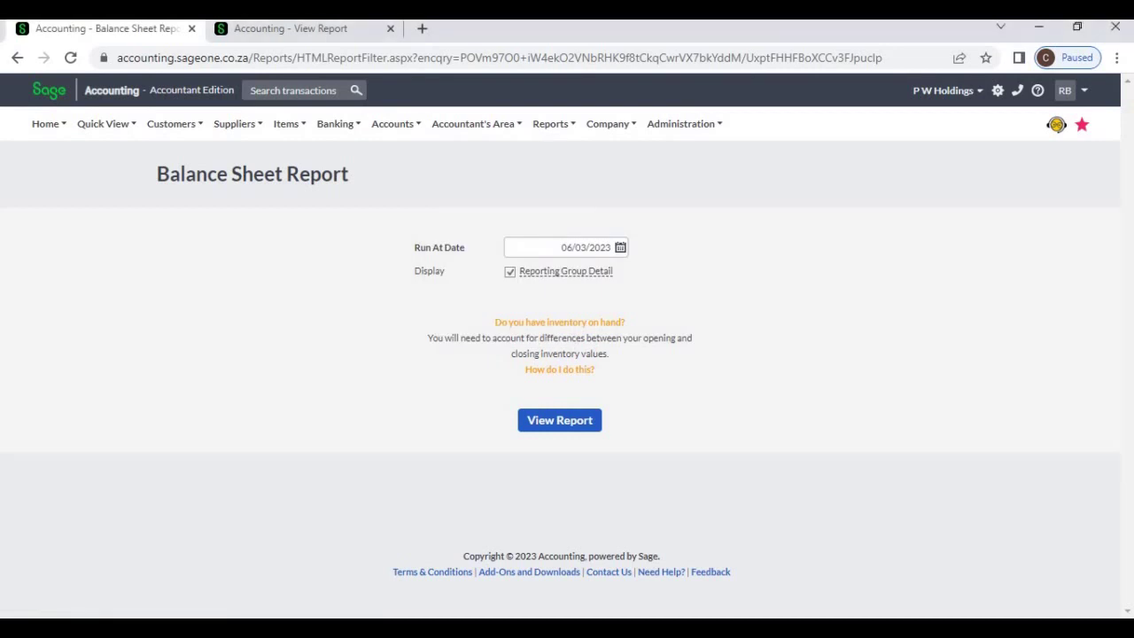
Check the balance sheet report's Run At Date field, and switch Reporting Group Detail off and back on.
left_click(566, 248)
key("Escape")
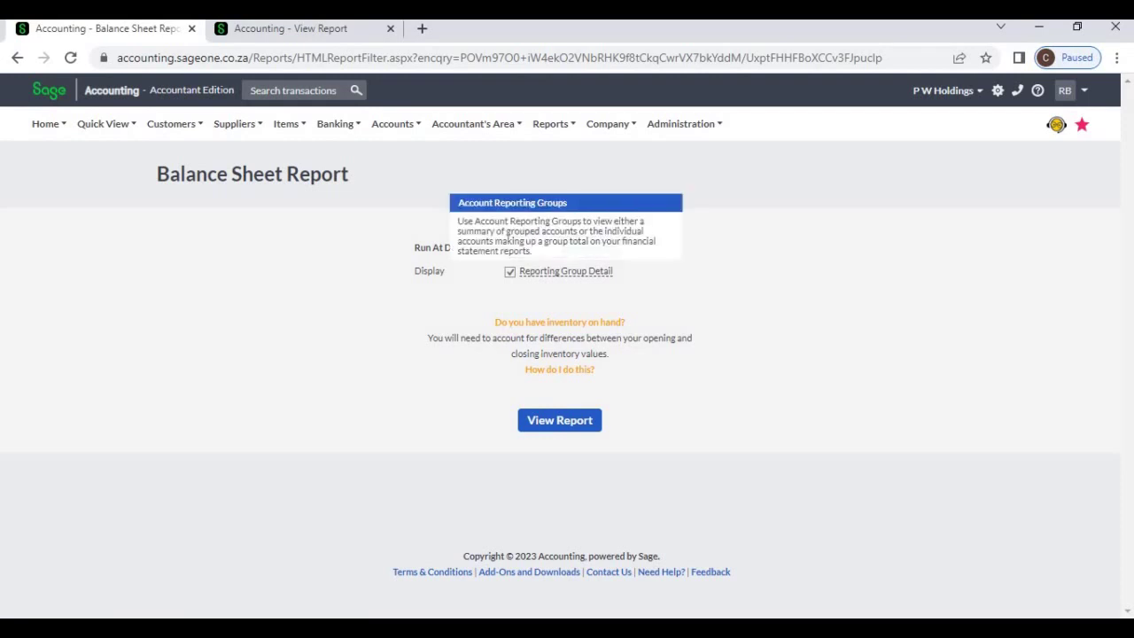
left_click(510, 271)
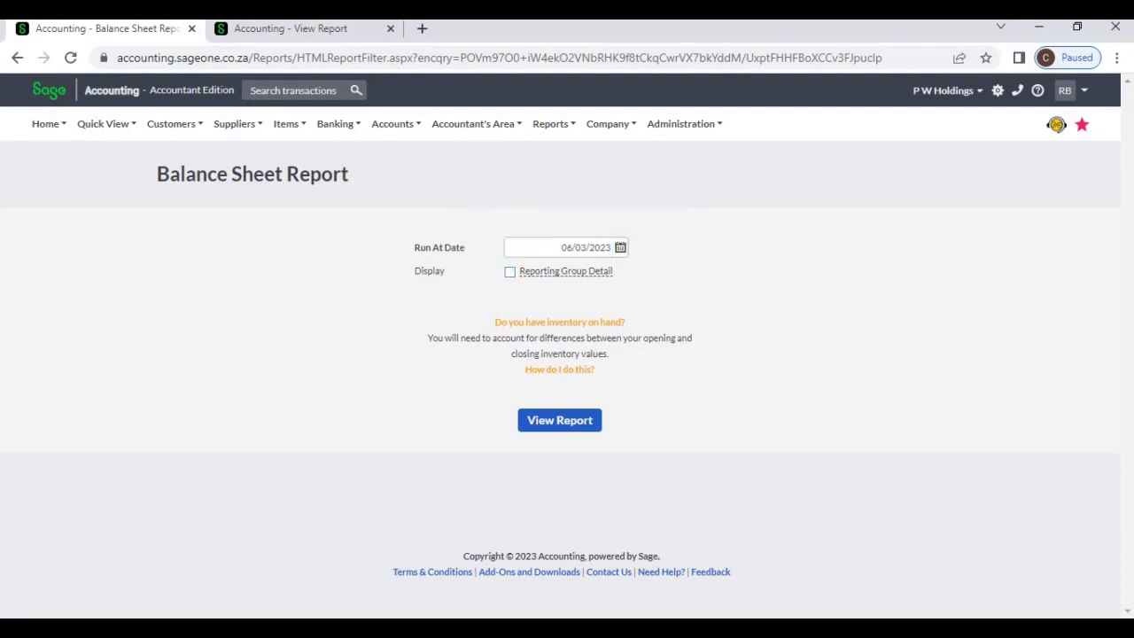
left_click(510, 272)
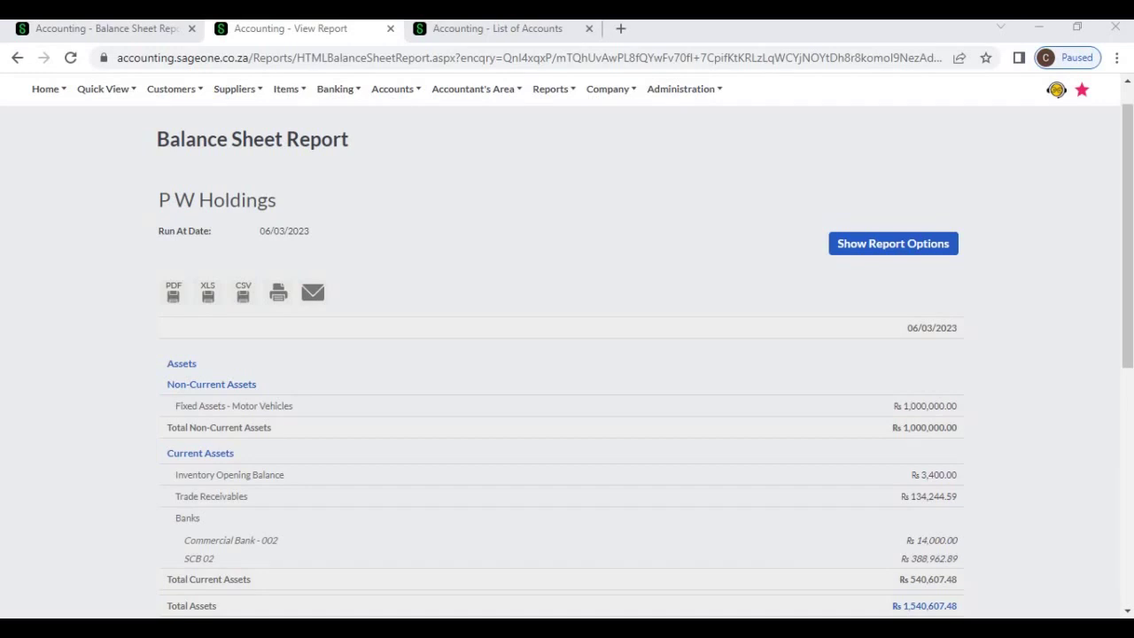
Examine the assets, owners equity and liabilities sections of the P W Holdings balance sheet, comparing Total Assets with Total Equity and Liabilities.
scroll(193, 368, "down", 1)
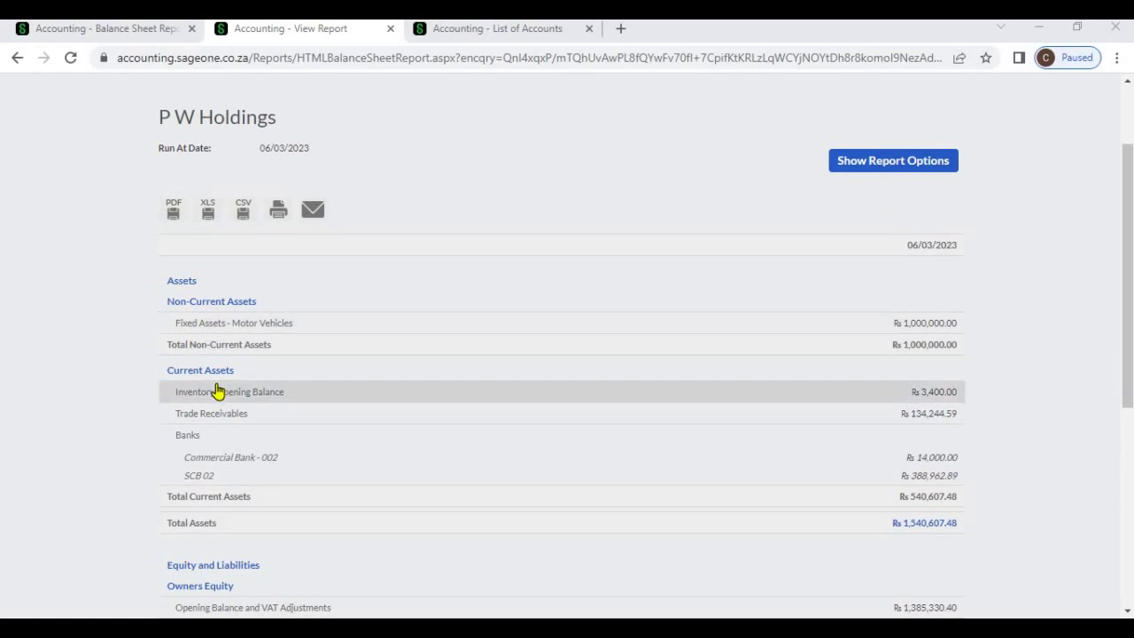
scroll(218, 391, "down", 2)
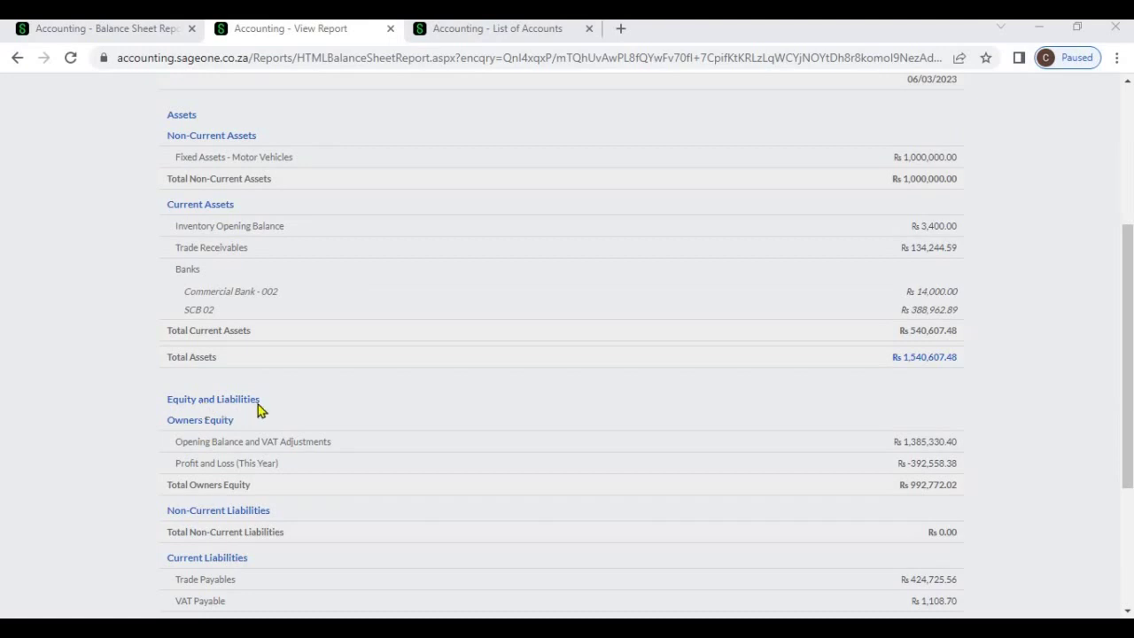
scroll(258, 405, "down", 2)
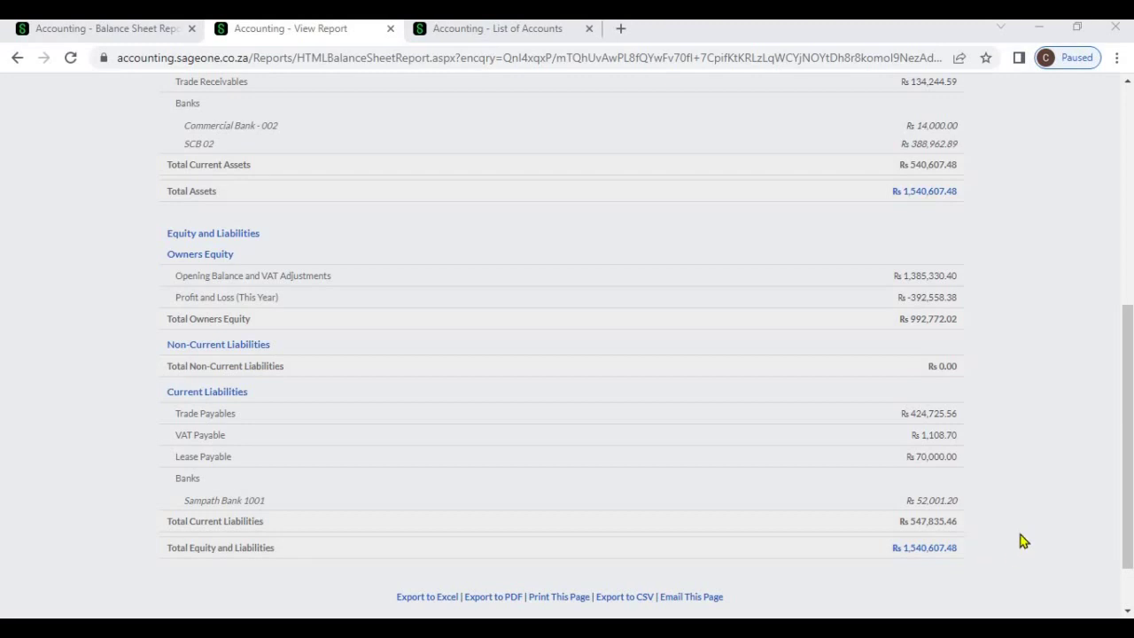
scroll(1020, 542, "up", 3)
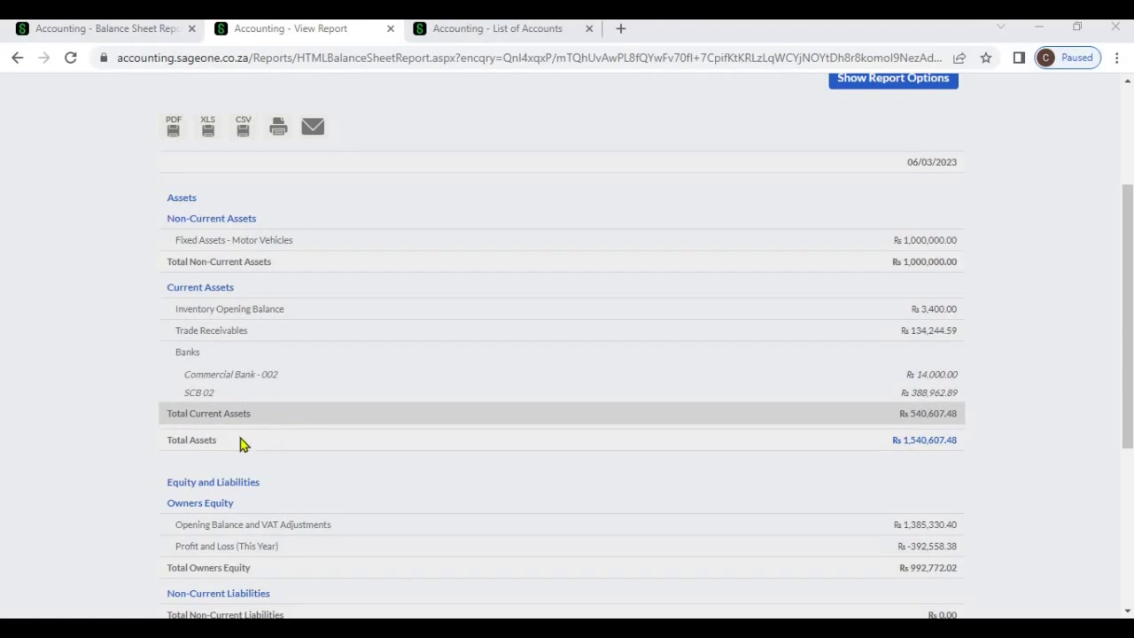
scroll(358, 437, "down", 2)
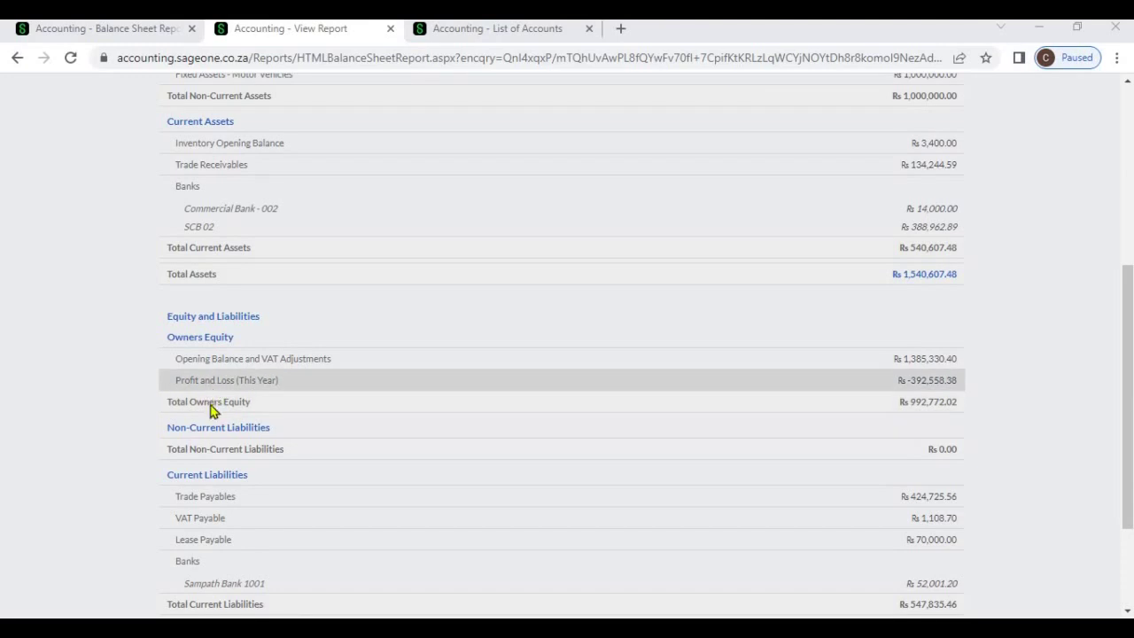
scroll(213, 404, "down", 1)
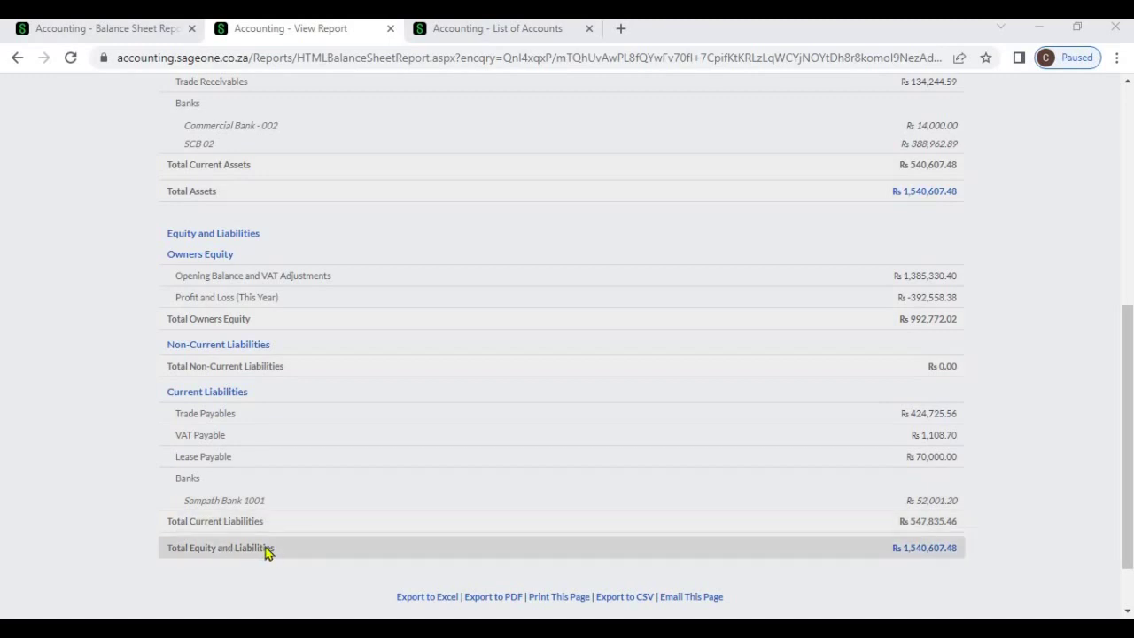
scroll(284, 554, "up", 3)
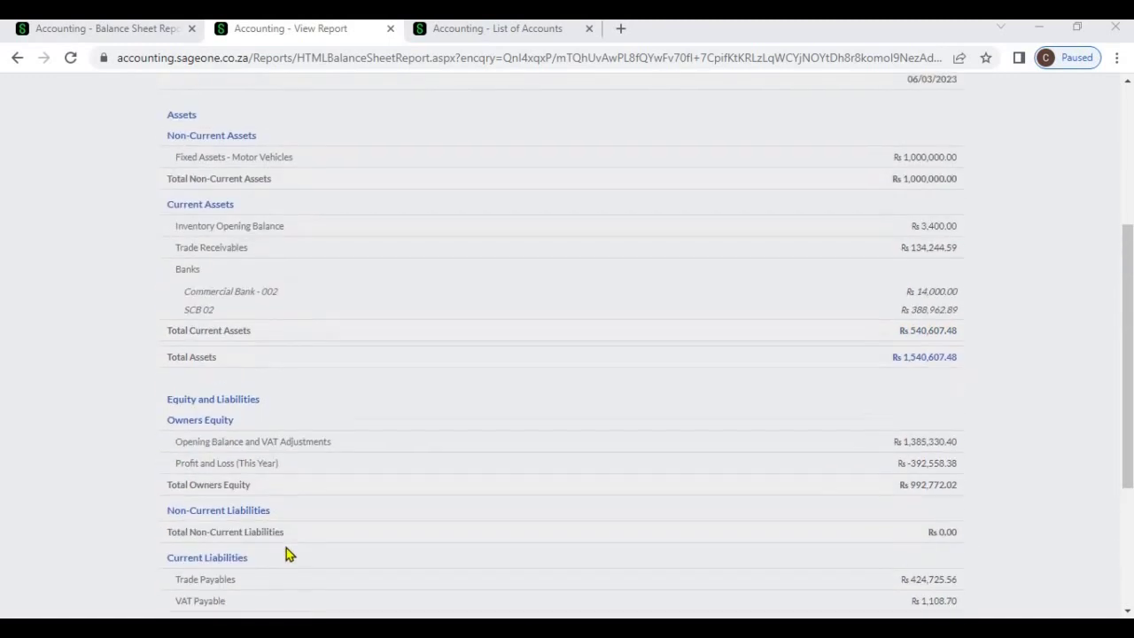
scroll(286, 547, "up", 1)
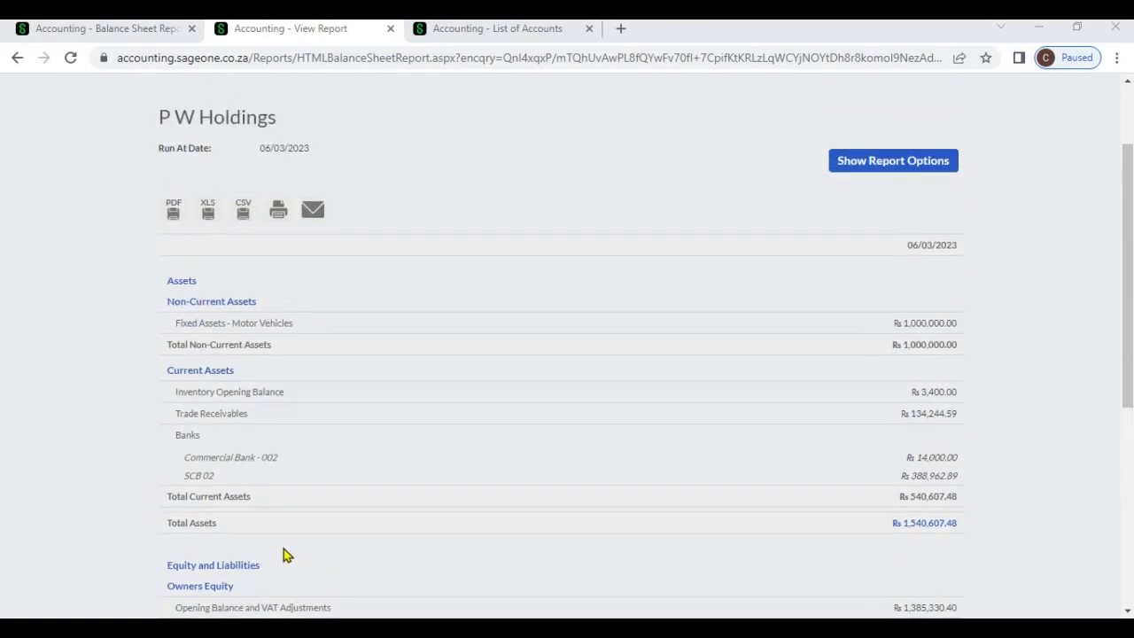
scroll(284, 552, "up", 1)
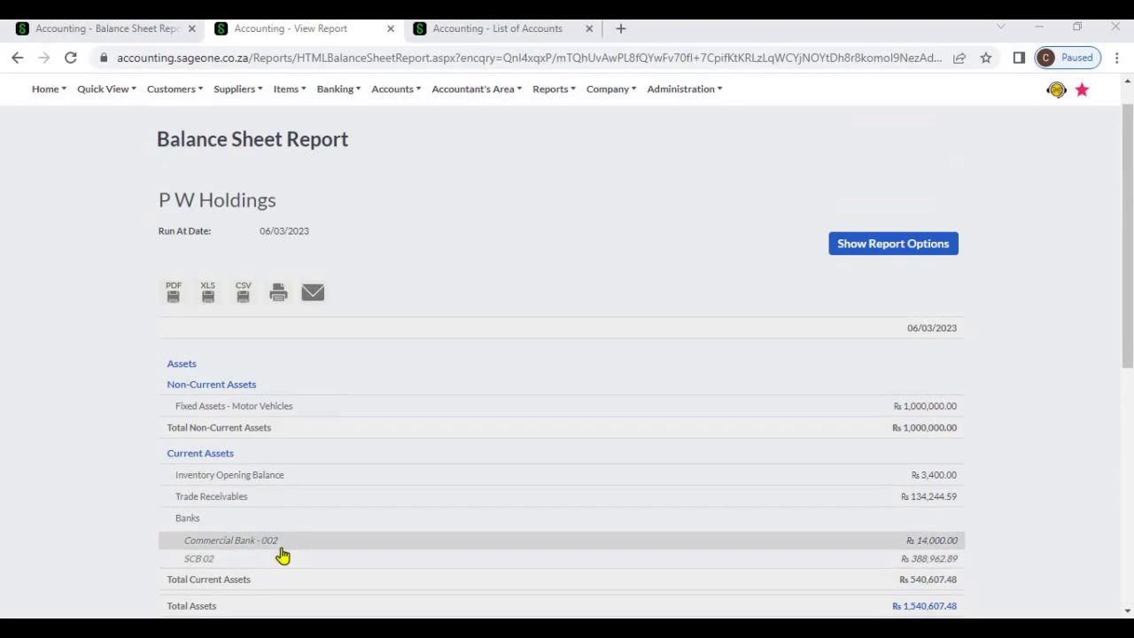
Refresh the balance sheet with Reporting Group Detail switched off and check the Banks line under Current Assets.
left_click(857, 249)
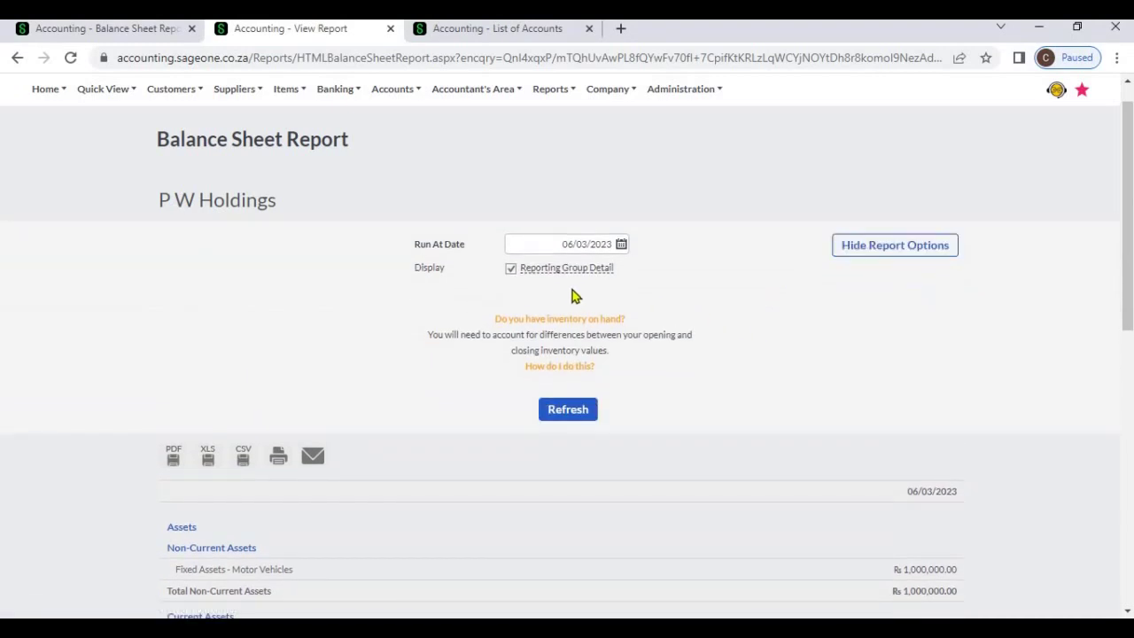
left_click(511, 271)
scroll(351, 440, "down", 2)
scroll(304, 468, "down", 1)
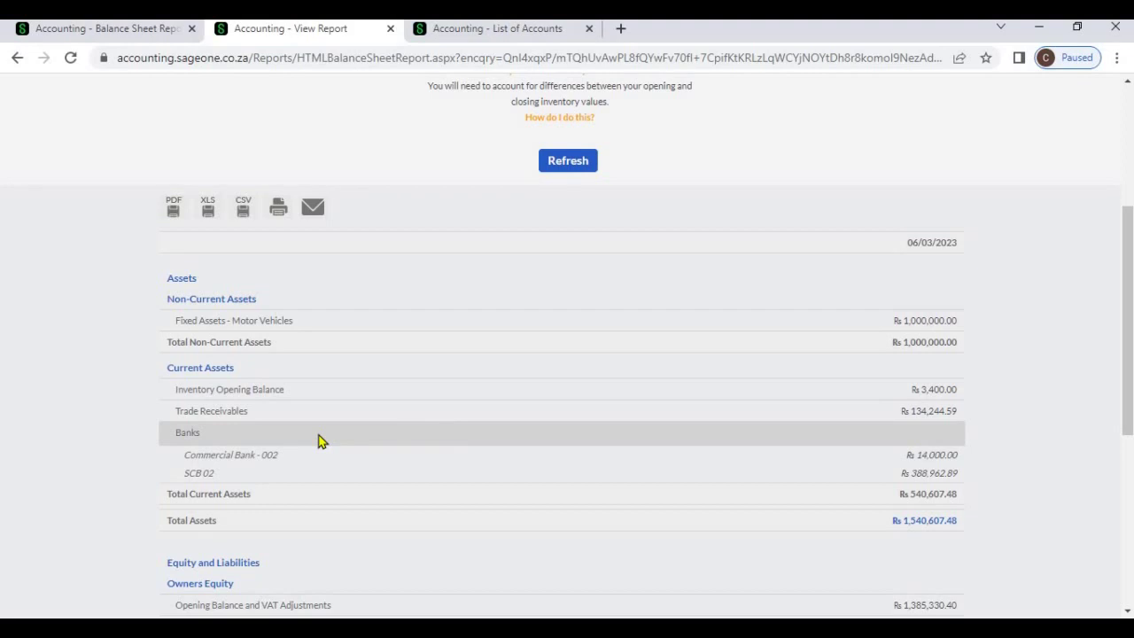
scroll(534, 307, "up", 2)
left_click(512, 188)
left_click(566, 326)
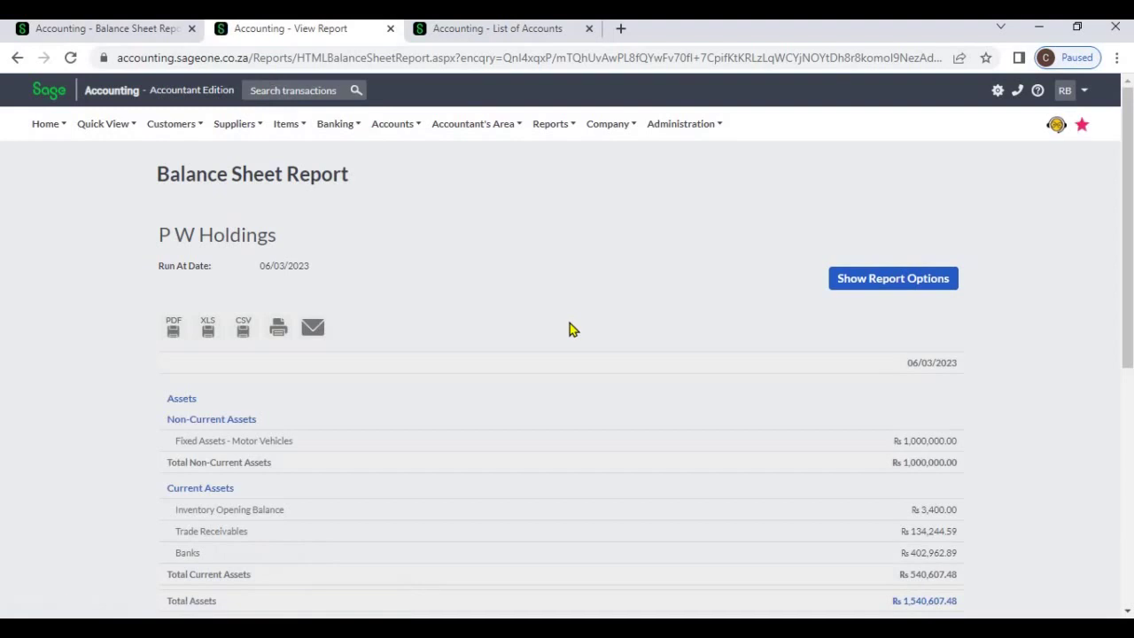
scroll(568, 328, "down", 3)
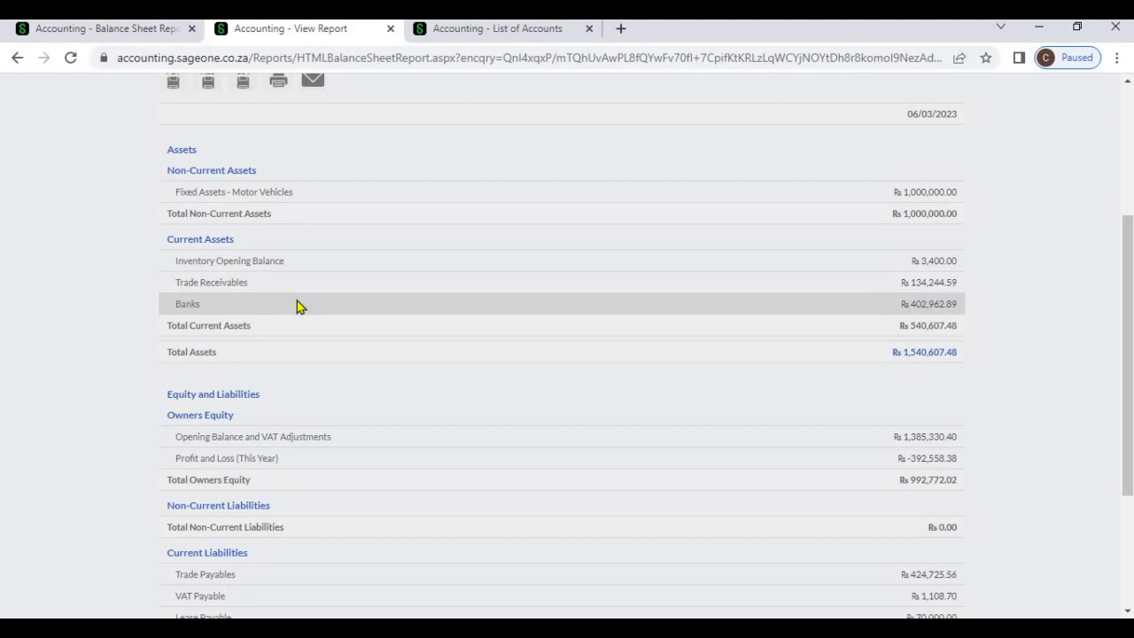
Refresh the balance sheet with Reporting Group Detail switched on and check the individual bank accounts under Banks.
scroll(753, 282, "up", 3)
left_click(896, 285)
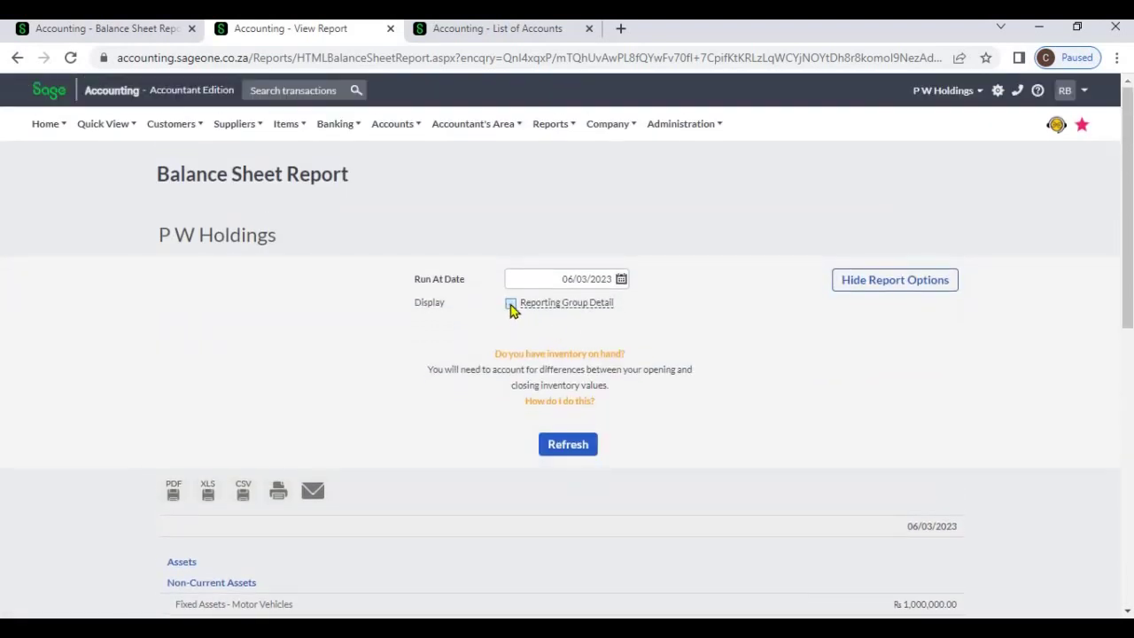
left_click(511, 304)
left_click(571, 446)
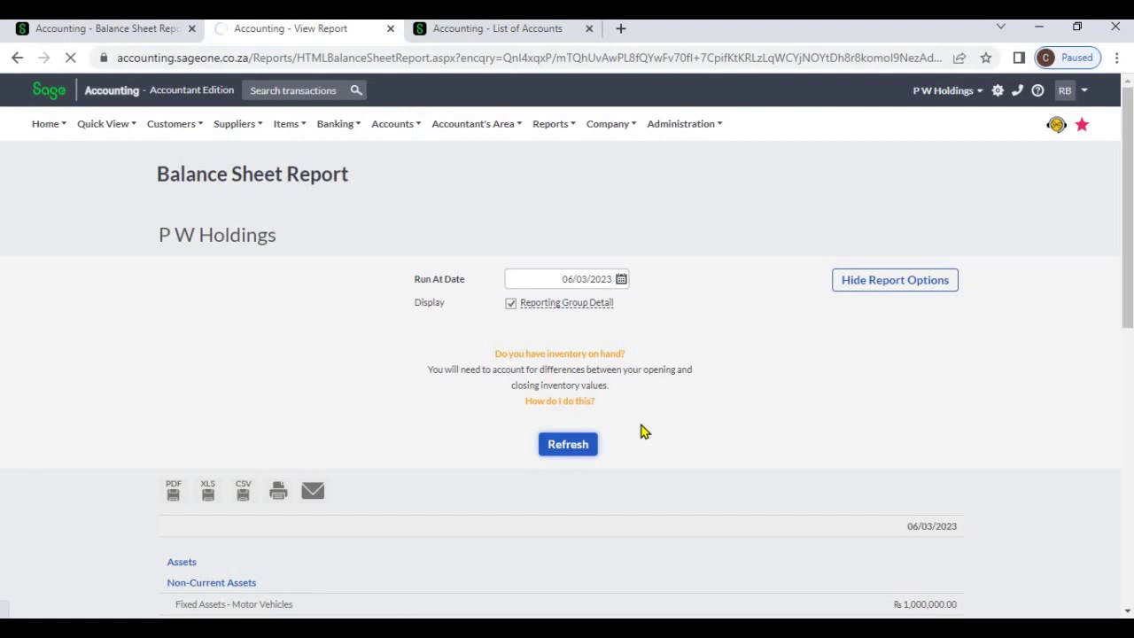
scroll(333, 355, "down", 3)
scroll(333, 354, "down", 1)
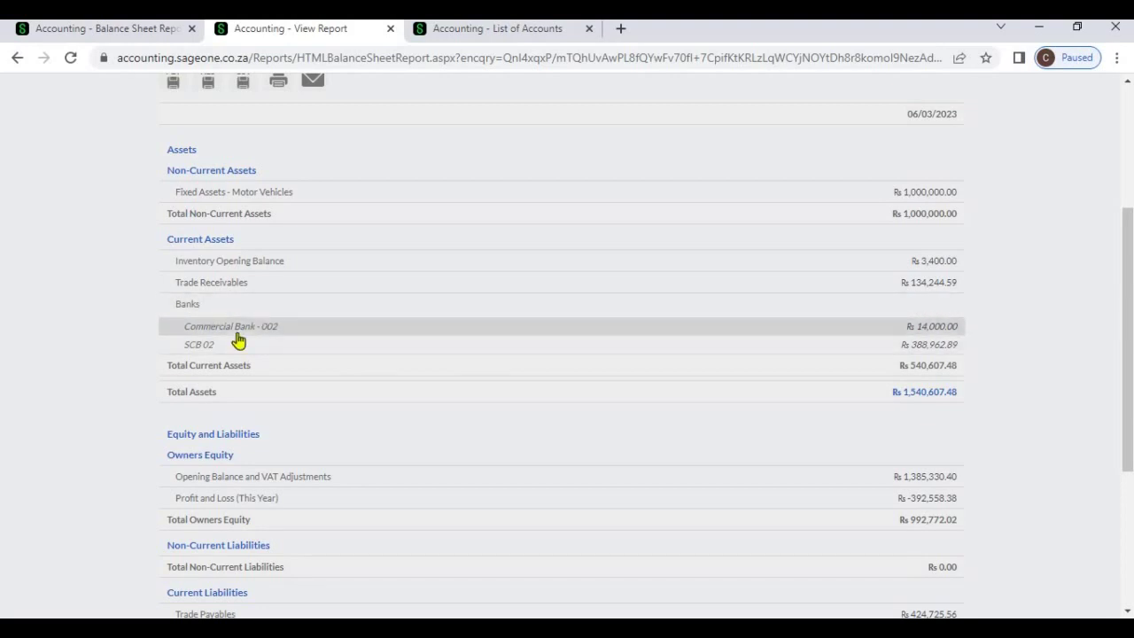
Compare the Reporting Group Detail setting with the bank account breakdown and refresh the balance sheet again.
scroll(647, 310, "up", 3)
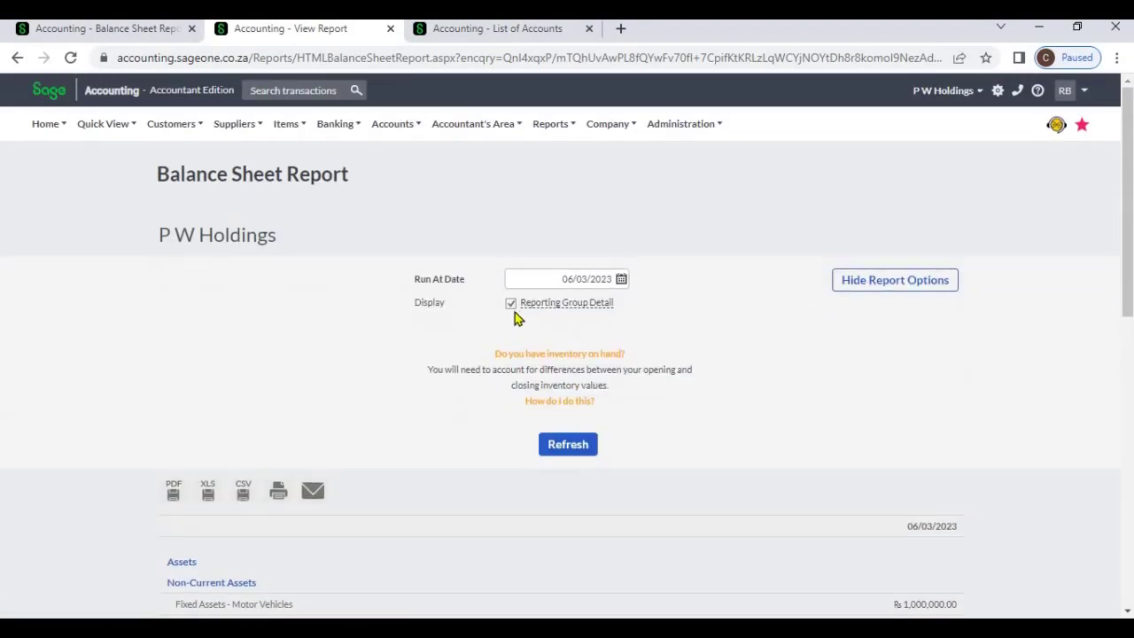
scroll(514, 328, "down", 3)
scroll(463, 410, "down", 1)
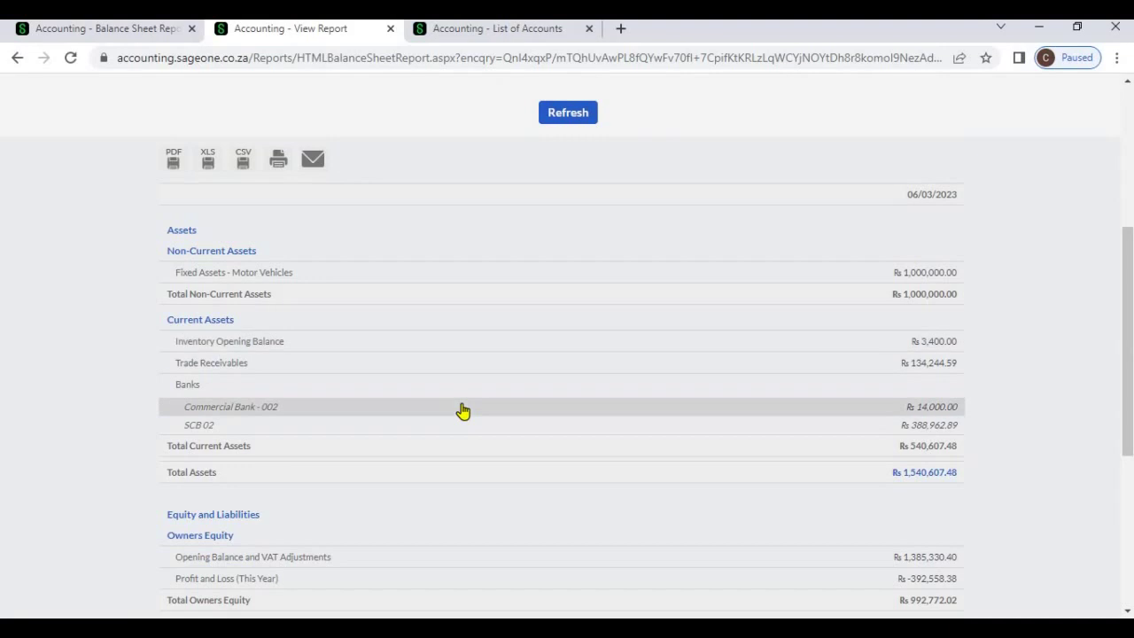
scroll(499, 340, "up", 4)
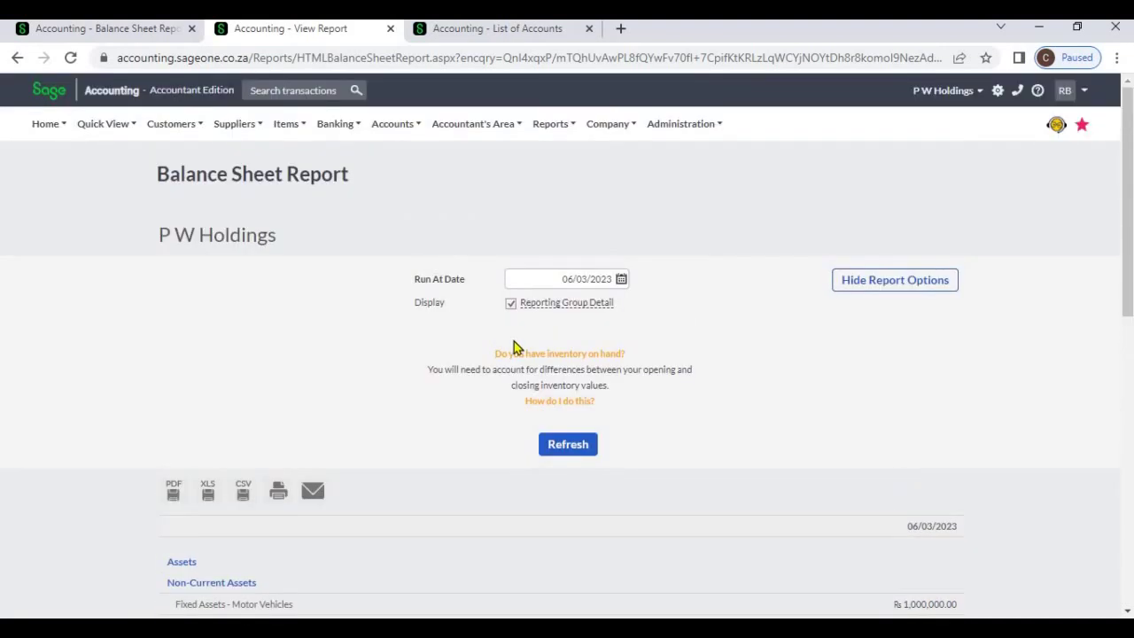
left_click(589, 444)
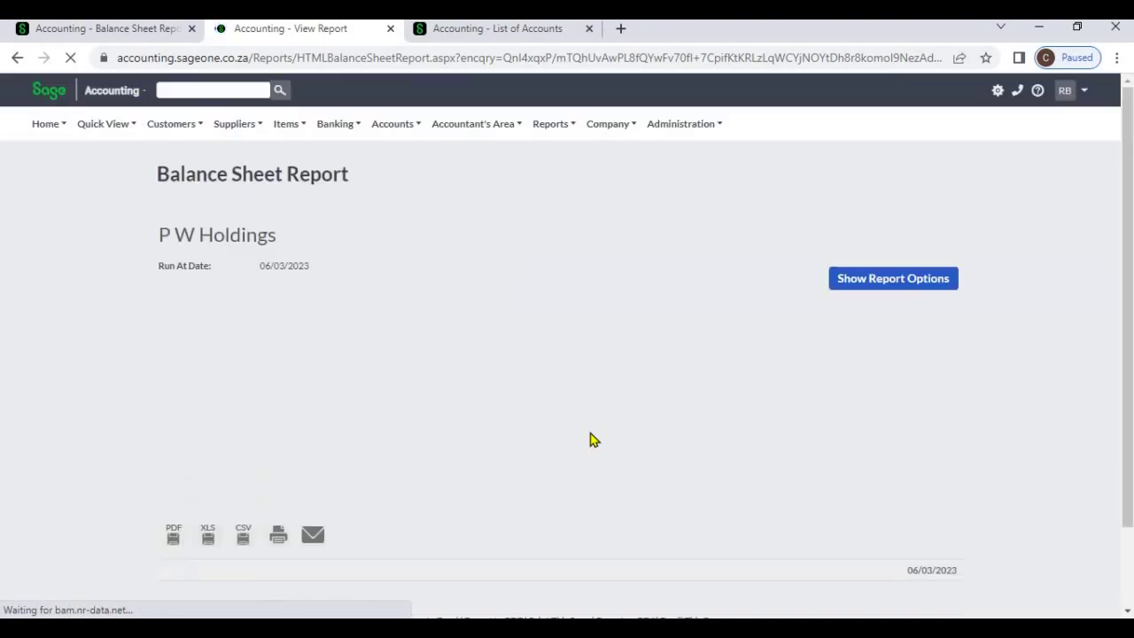
View the transaction listing behind the Commercial Bank - 002 balance and return to the balance sheet.
scroll(352, 349, "down", 3)
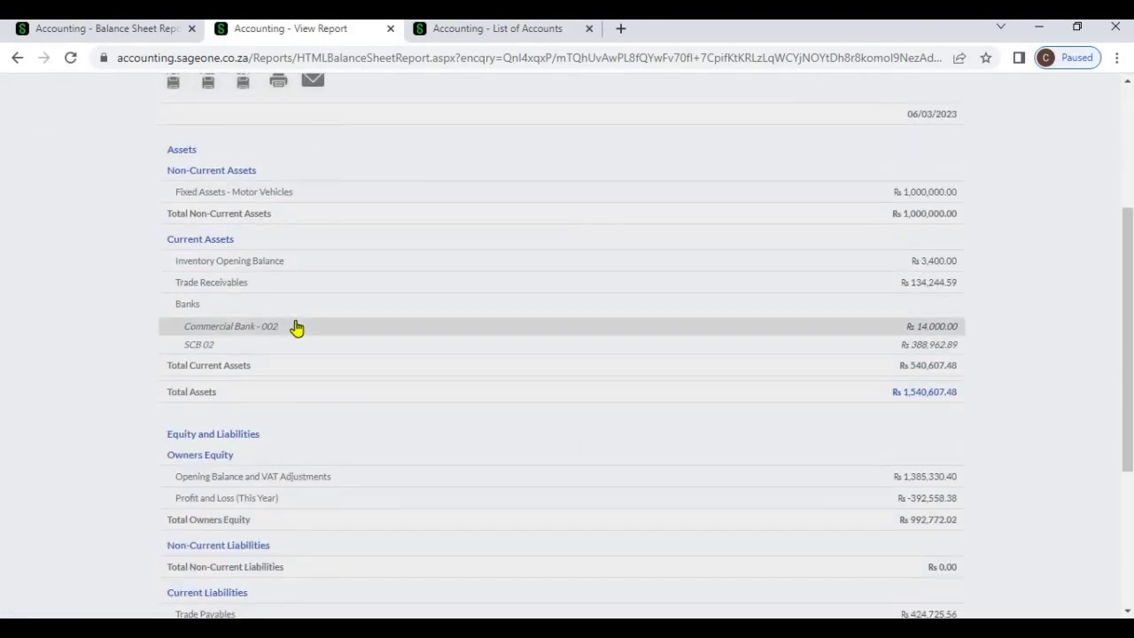
left_click(297, 325)
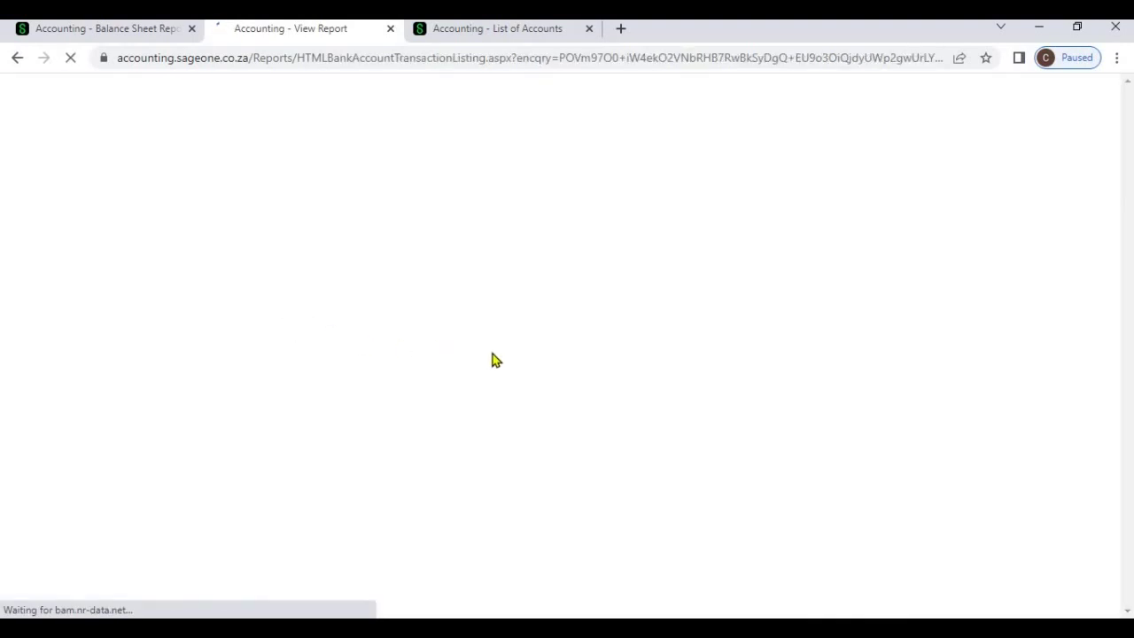
scroll(495, 372, "down", 2)
scroll(372, 336, "up", 1)
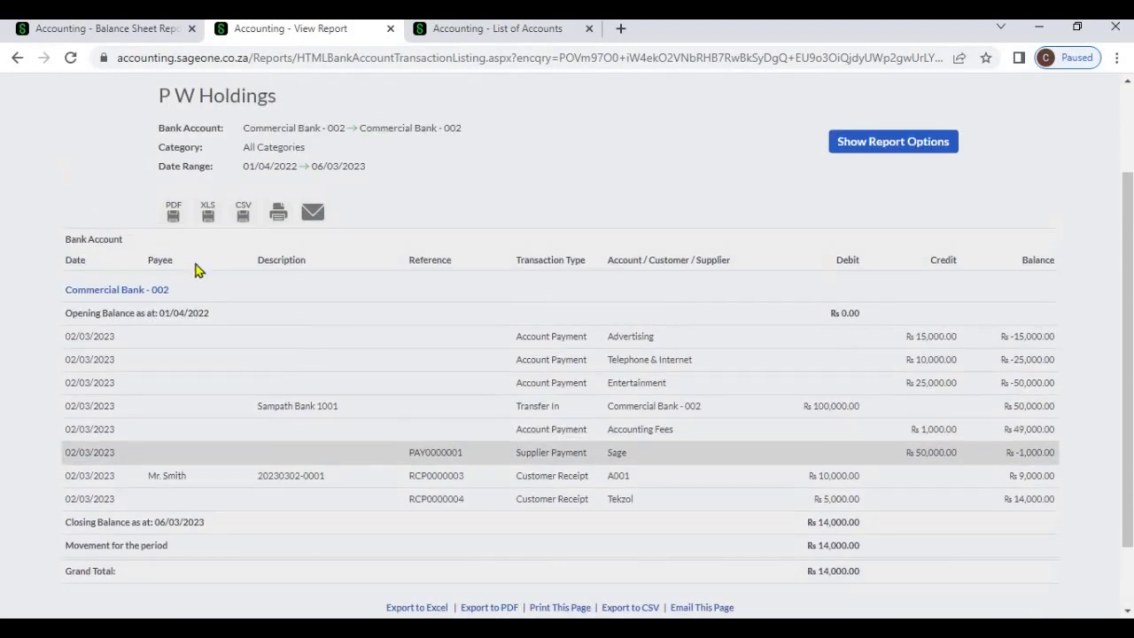
key("alt+Left")
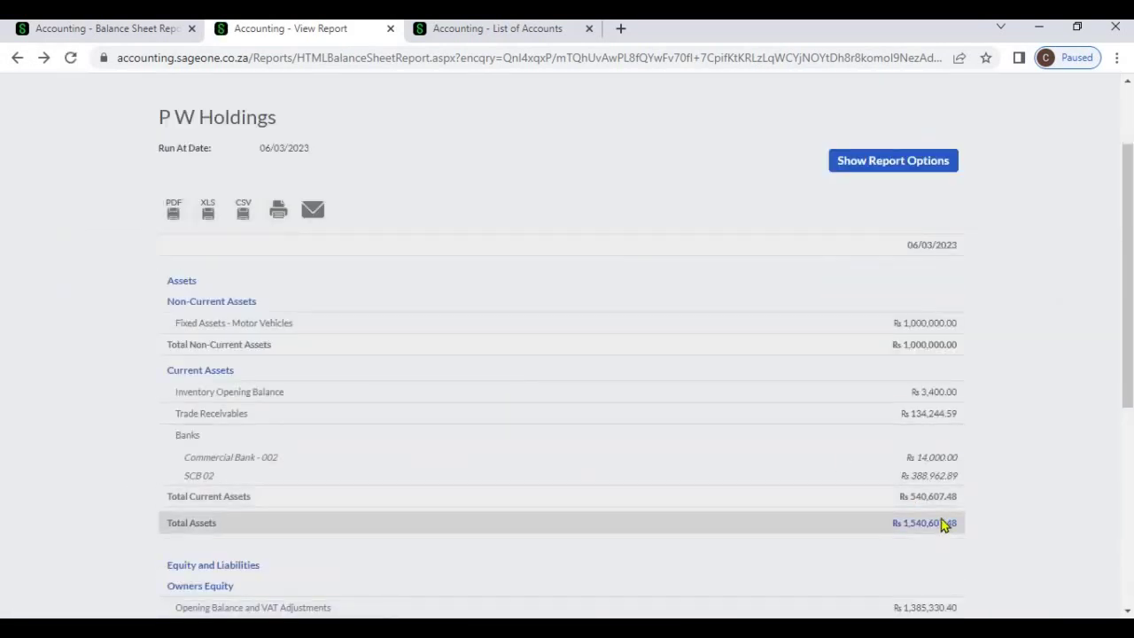
Review the balance sheet's closing totals and its export, print and email options.
scroll(942, 525, "down", 5)
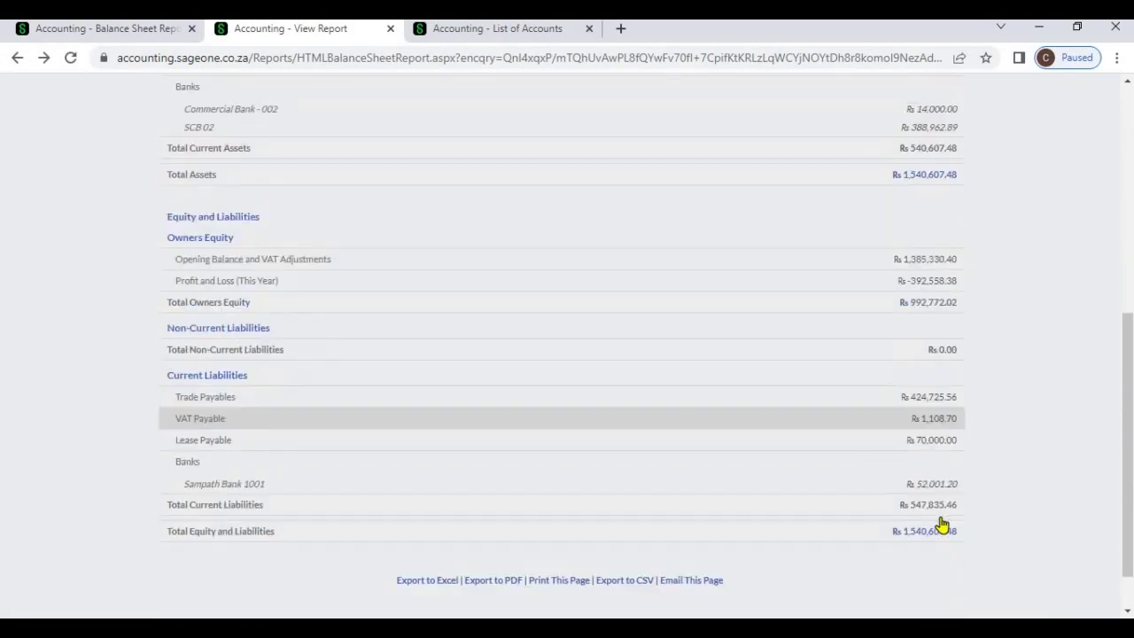
scroll(512, 439, "up", 6)
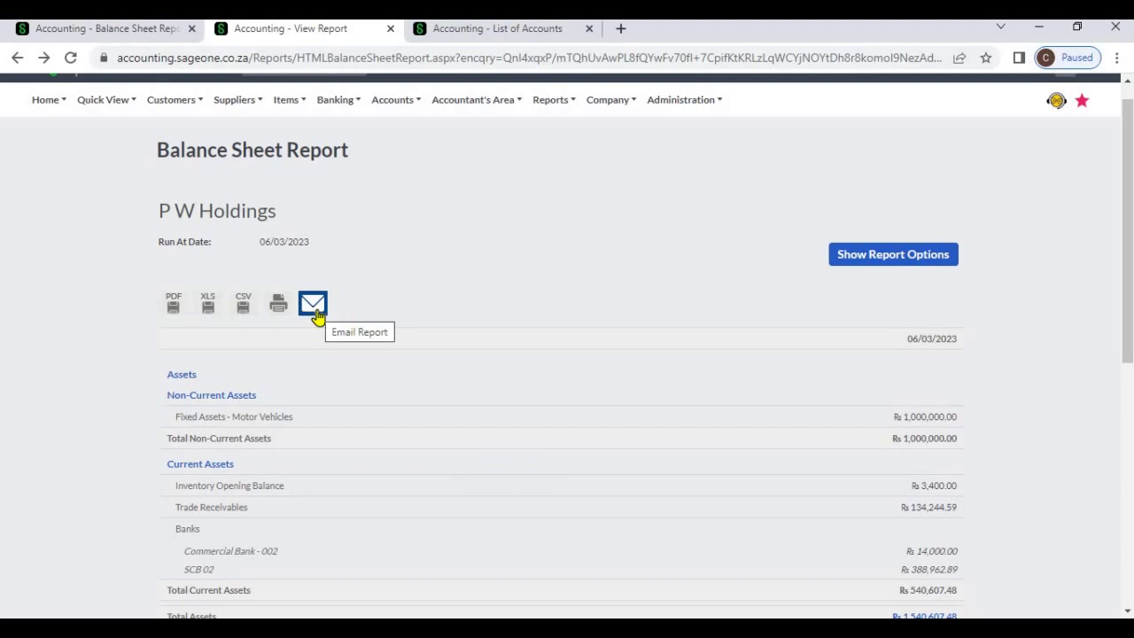
scroll(514, 319, "down", 5)
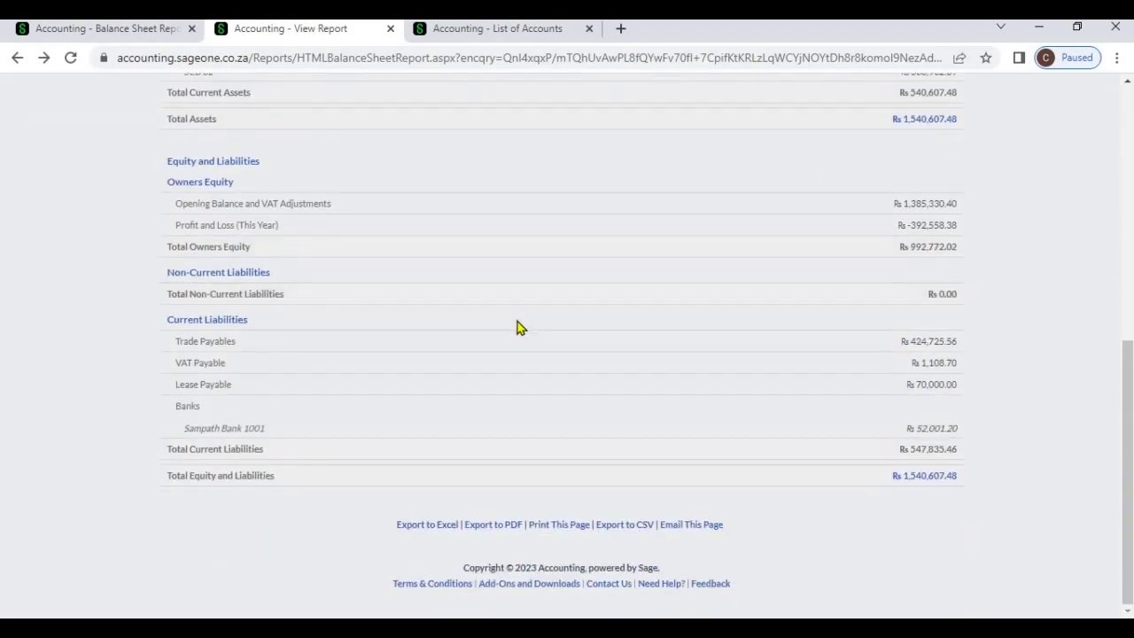
scroll(517, 327, "up", 6)
Show the report options, review the current asset figures, and check the Run At Date calendar without changing the date.
left_click(842, 255)
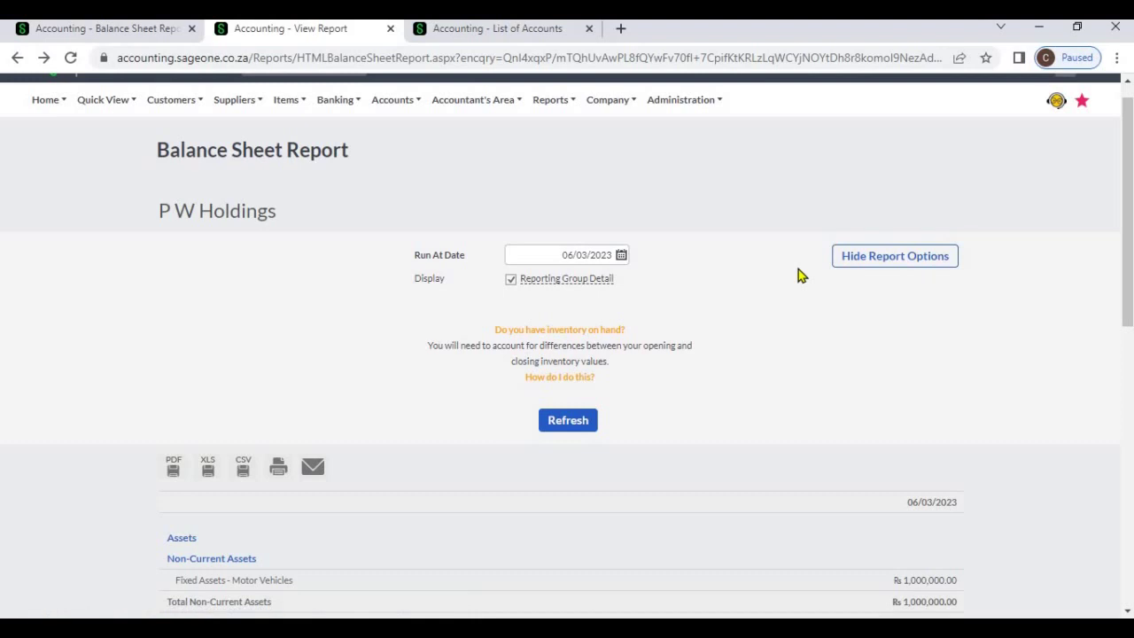
scroll(794, 282, "down", 2)
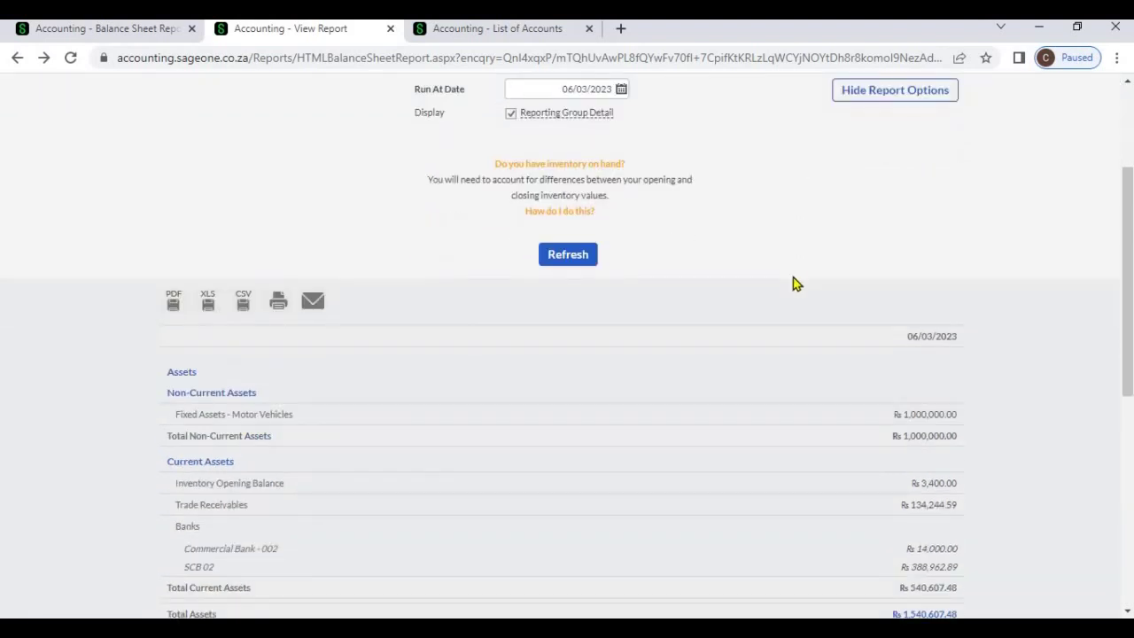
scroll(794, 282, "down", 2)
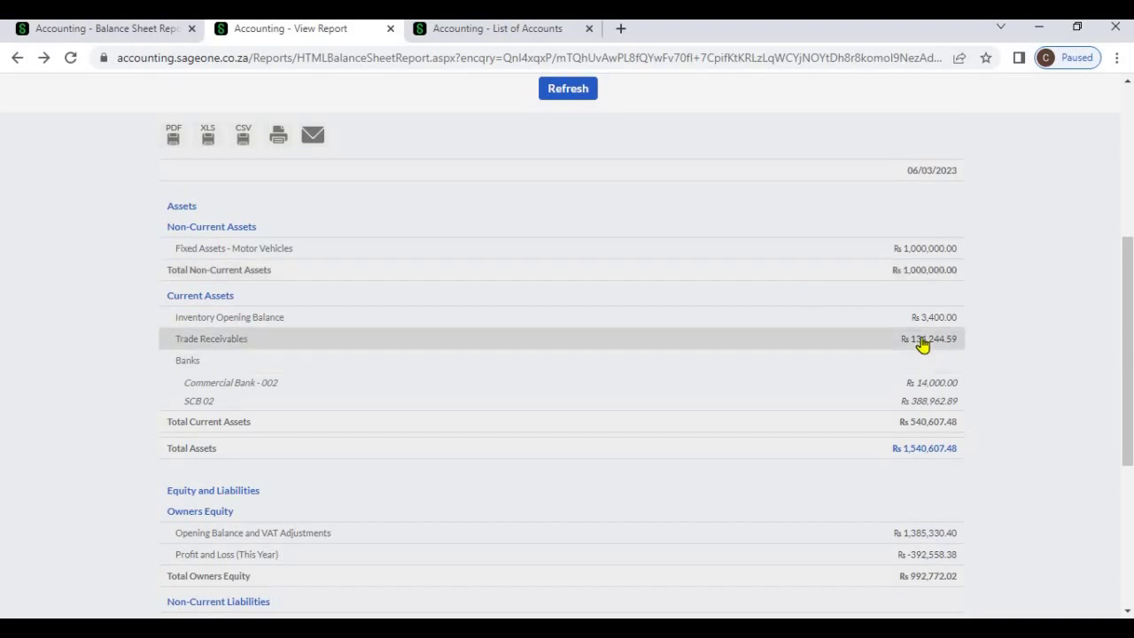
scroll(854, 333, "up", 3)
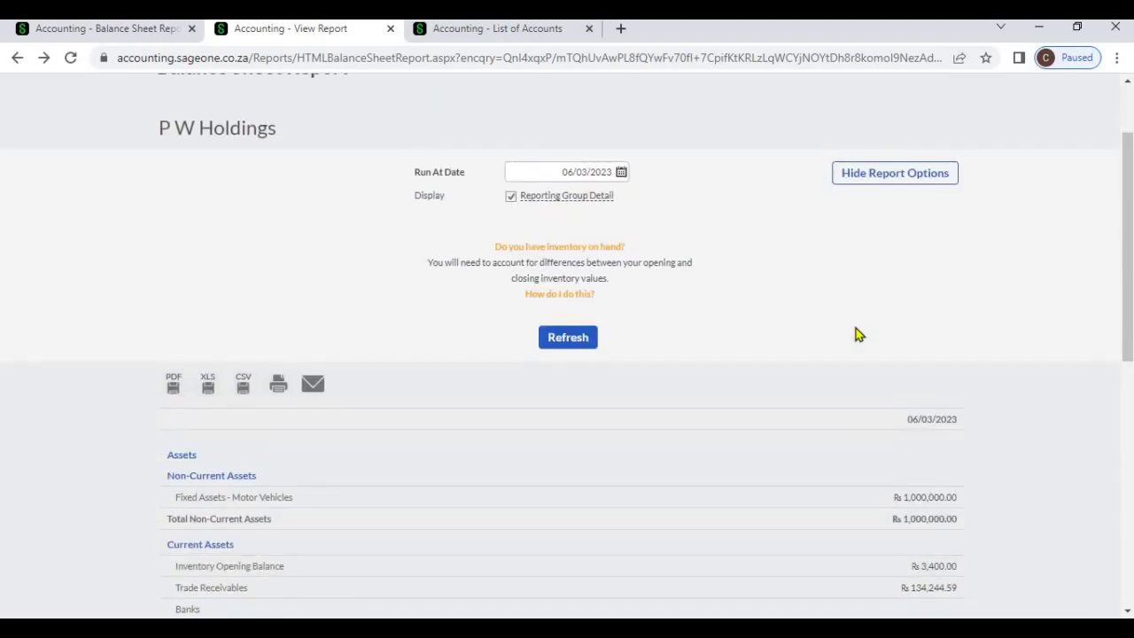
left_click(621, 174)
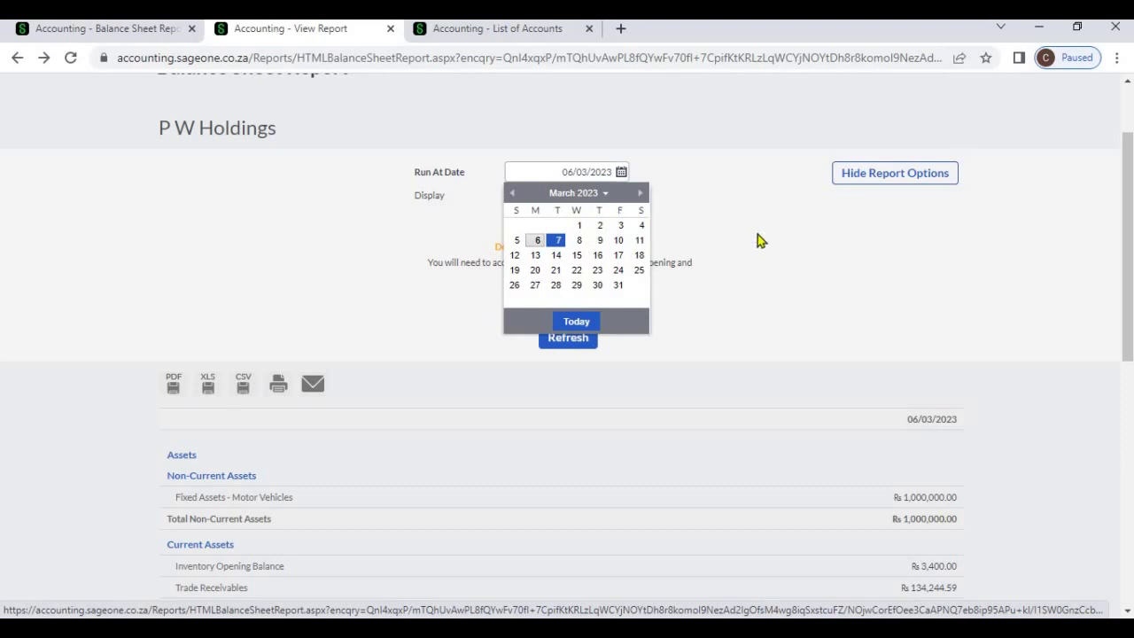
key("Escape")
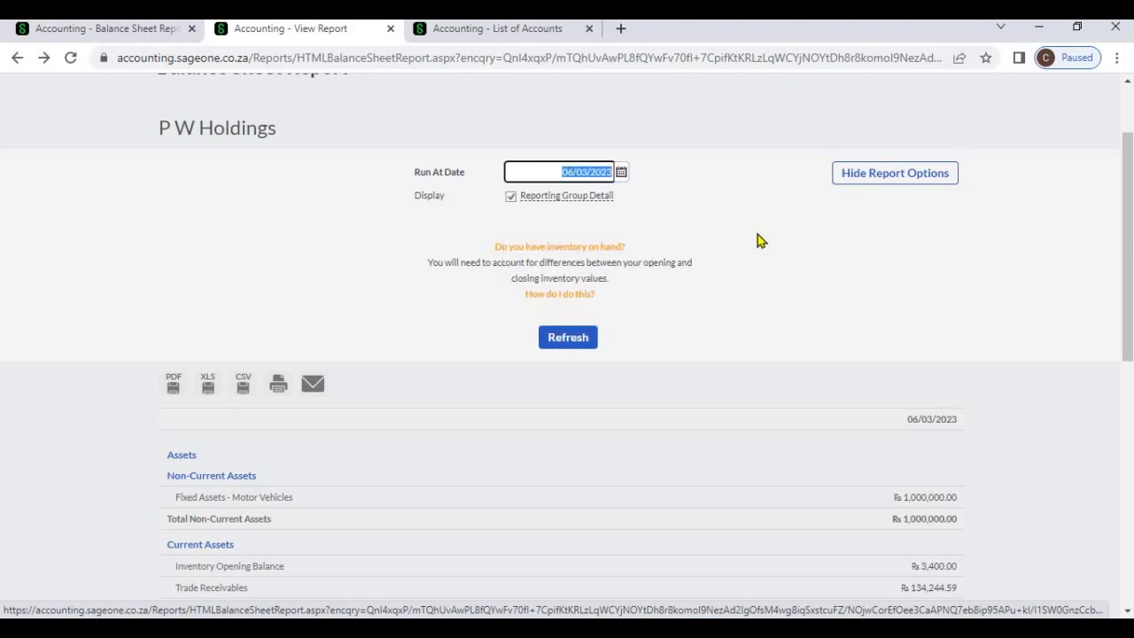